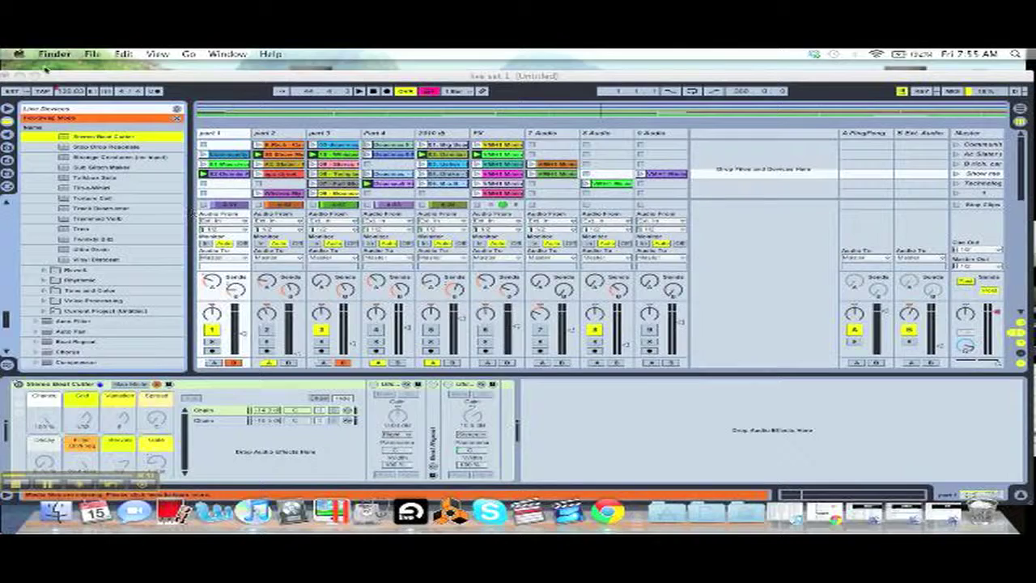
Step: Move the live set window up so it sits directly beneath the system menu bar
left_click_drag(149, 81, 148, 72)
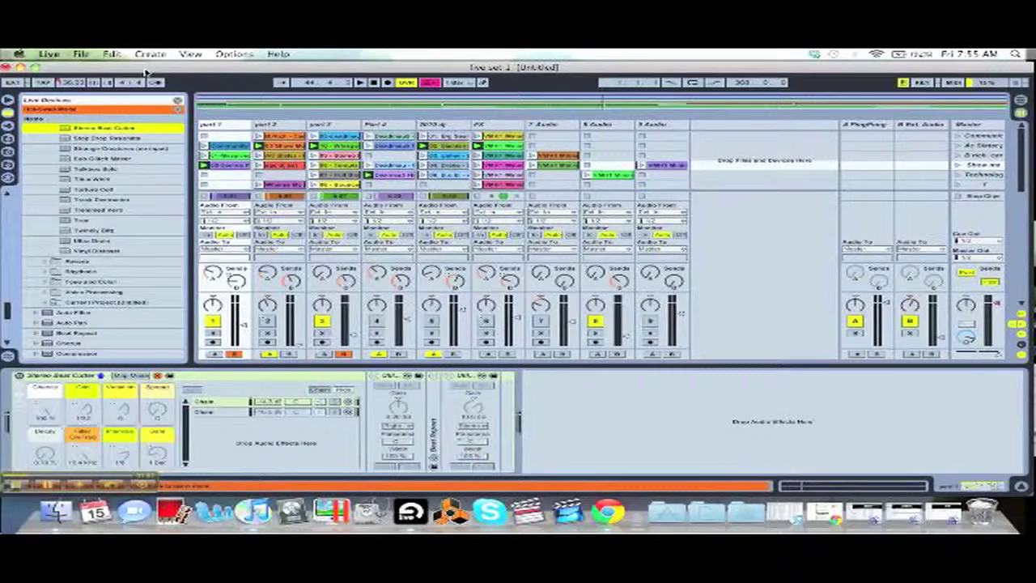
mouse_move(72, 68)
left_mouse_down()
mouse_move(94, 73)
mouse_move(76, 64)
left_mouse_up()
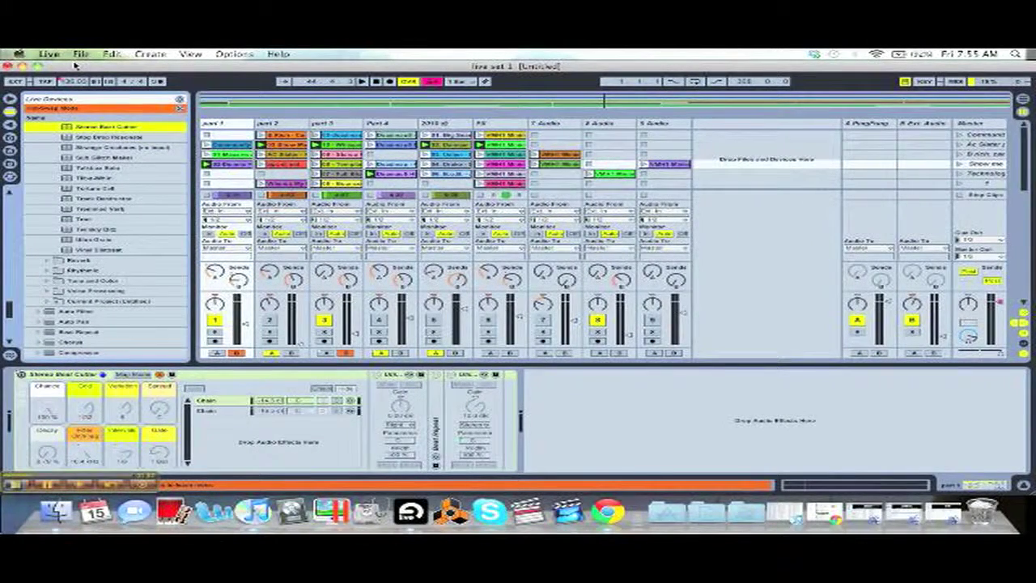
Step: MIDI-map the activators of tracks part 2 and part 3 and the on/off switch of part 1's Stereo Beat Cutter
key("super+m")
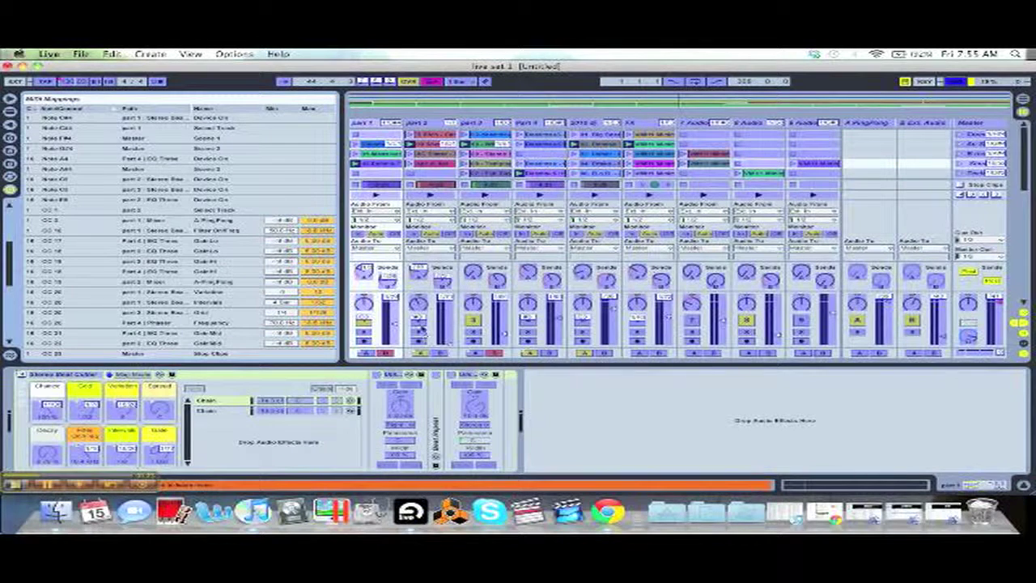
left_click(418, 324)
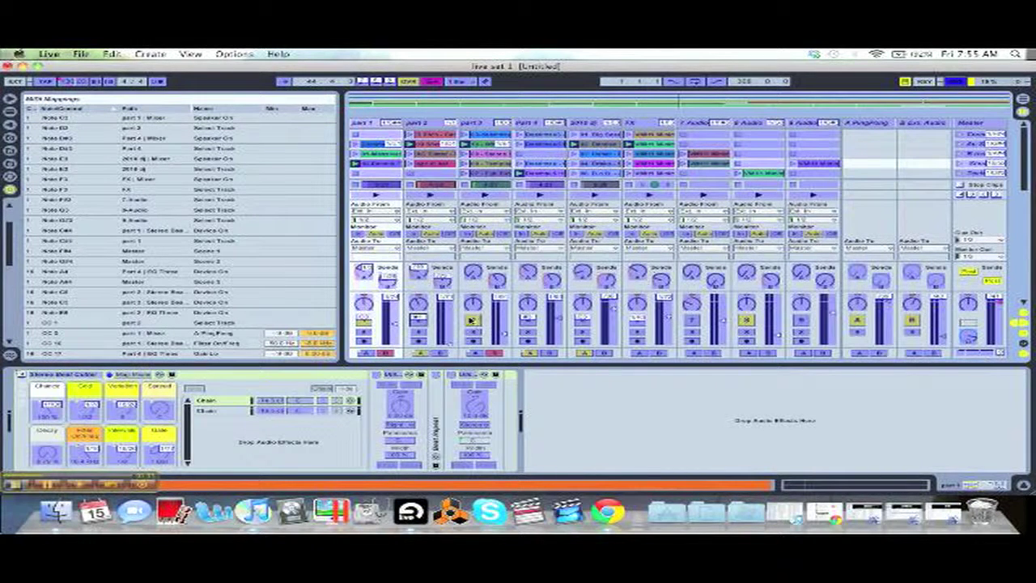
left_click(472, 320)
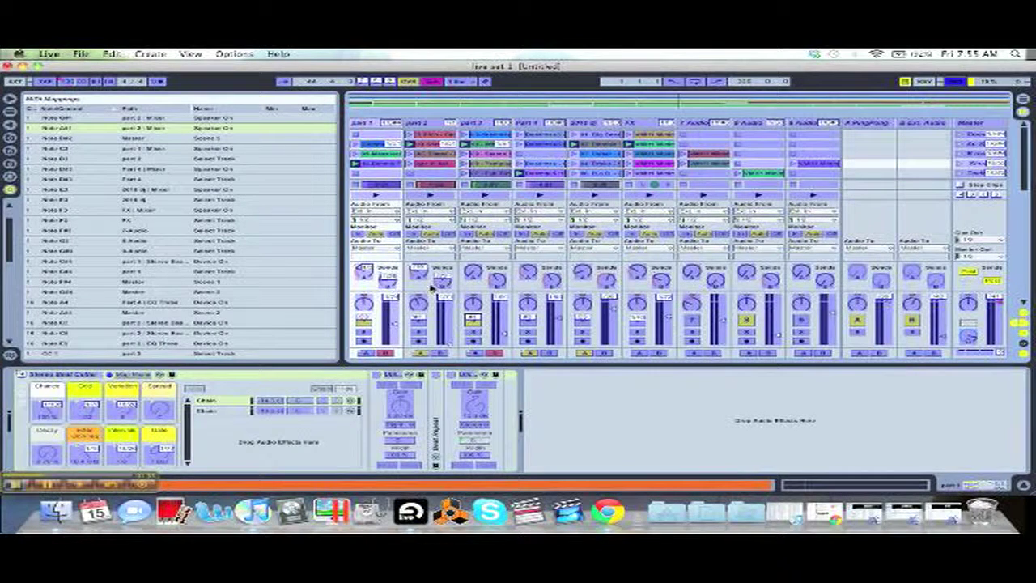
left_click(420, 316)
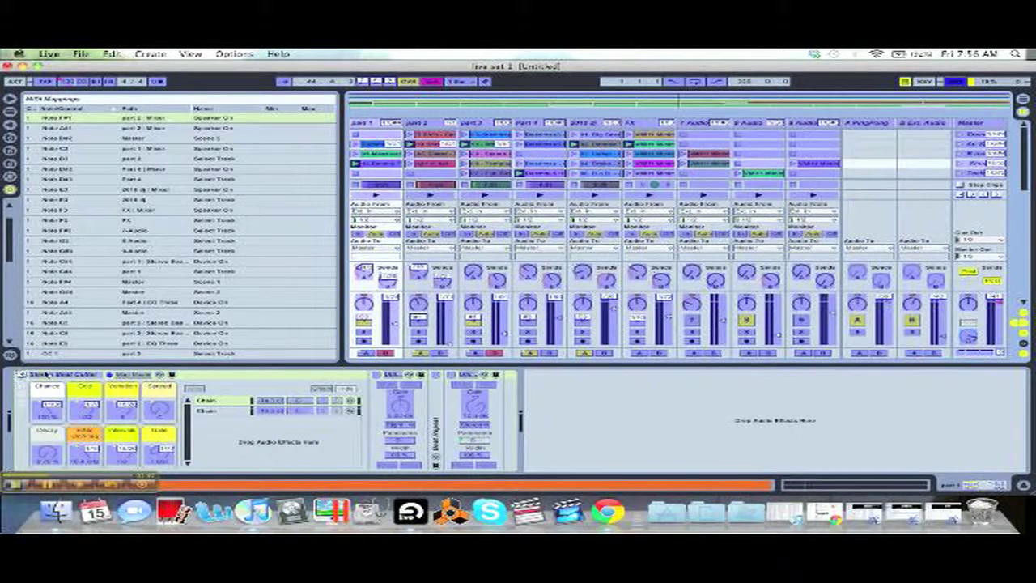
left_click(20, 374)
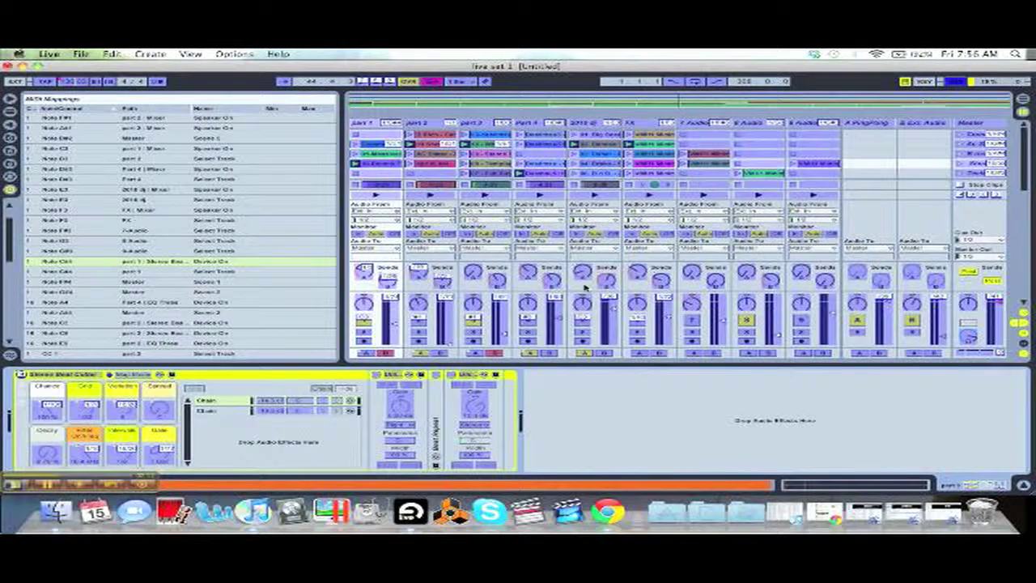
key("super+m")
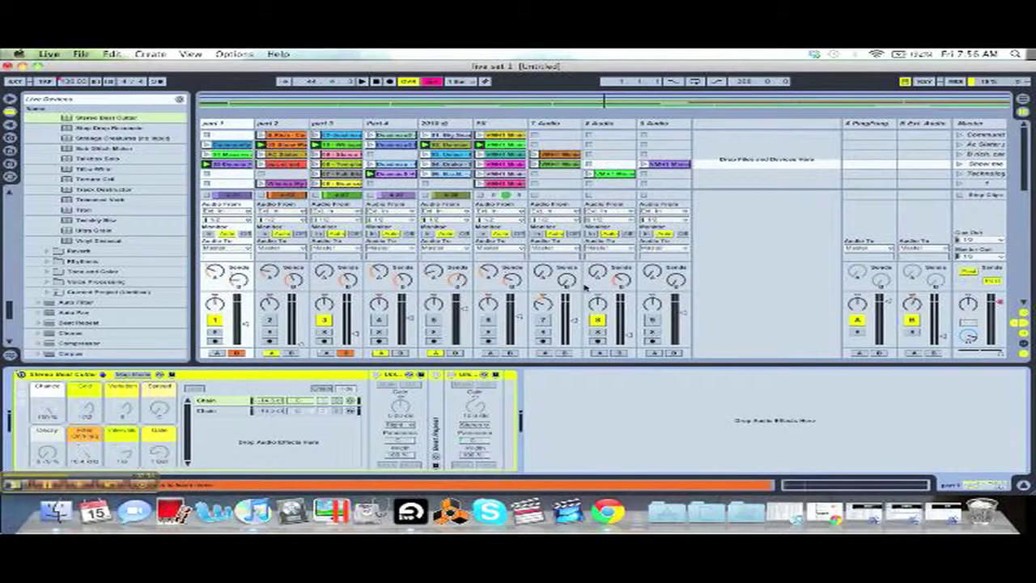
Step: Key-map the FX track's launch control to U, and reassign it to J
key("super+k")
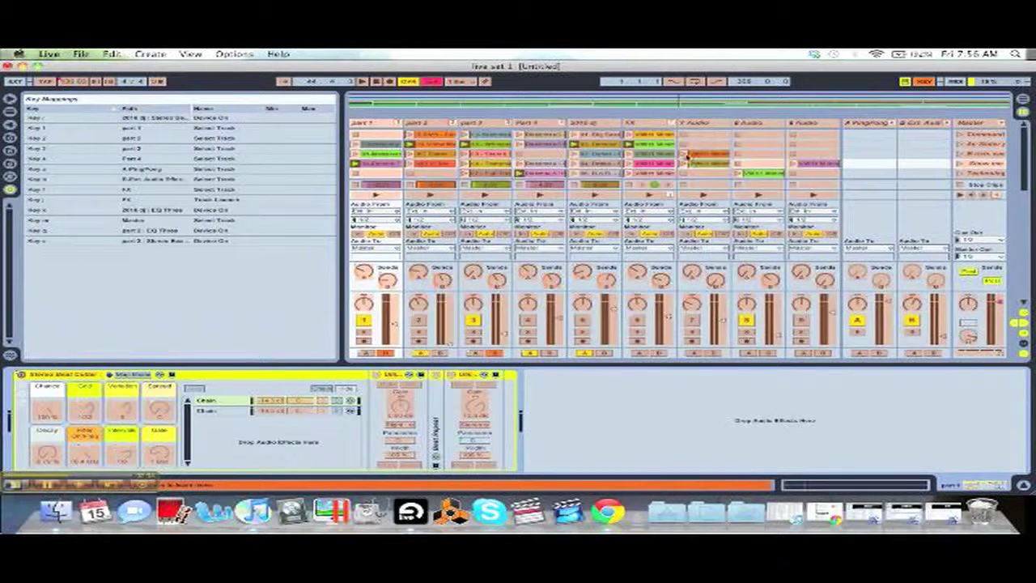
left_click(668, 196)
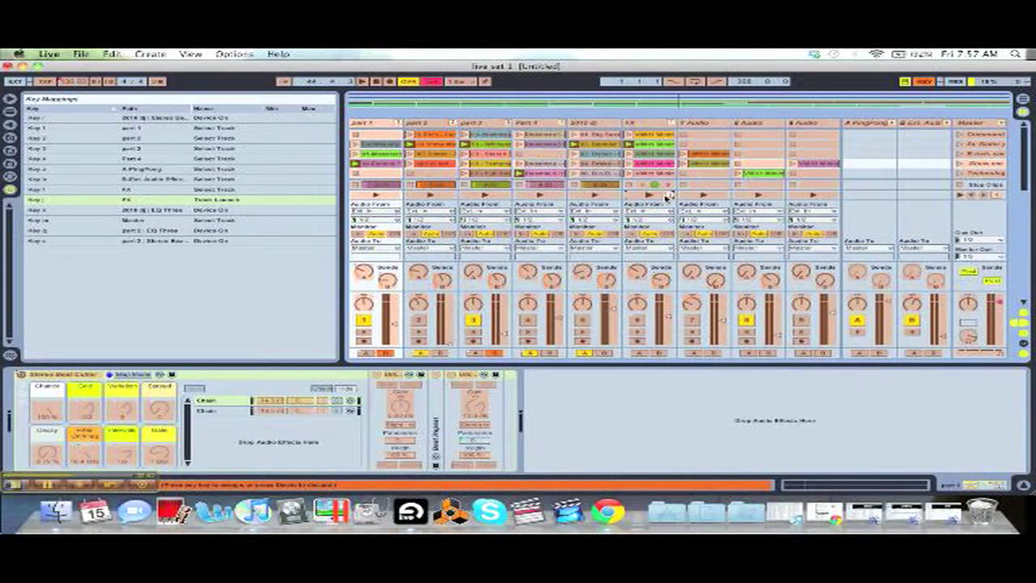
key("u")
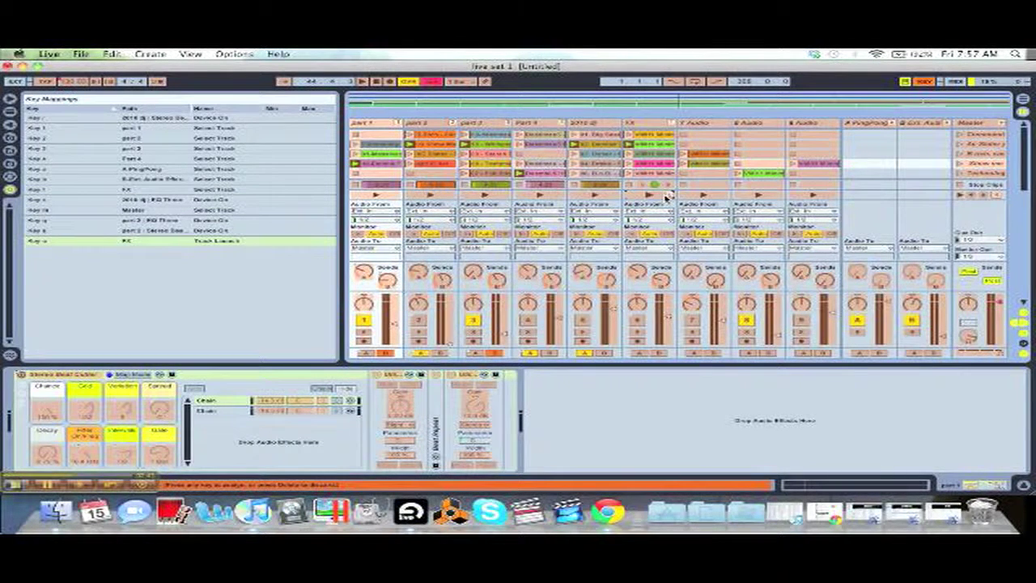
key("j")
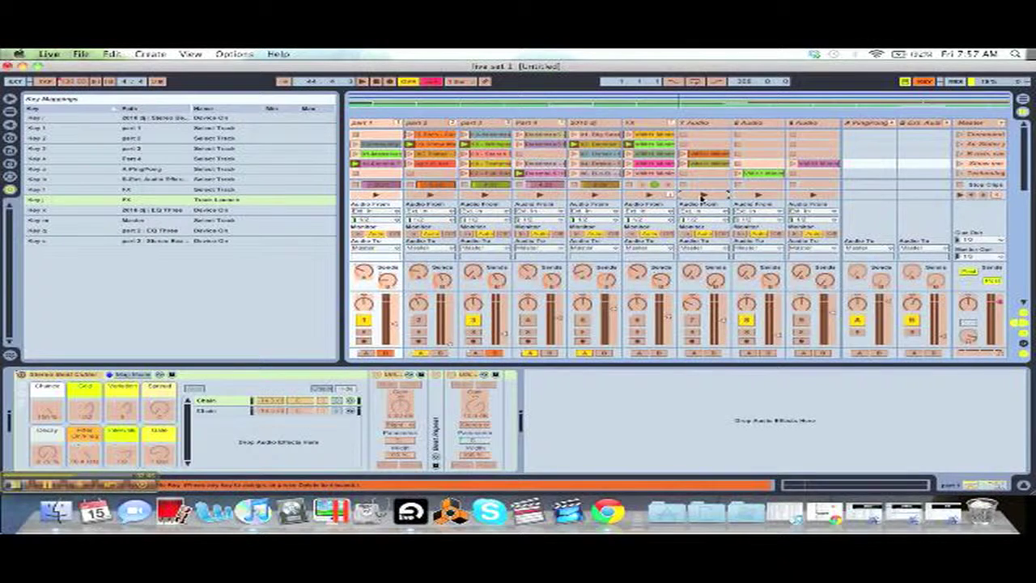
key("k")
key("super+m")
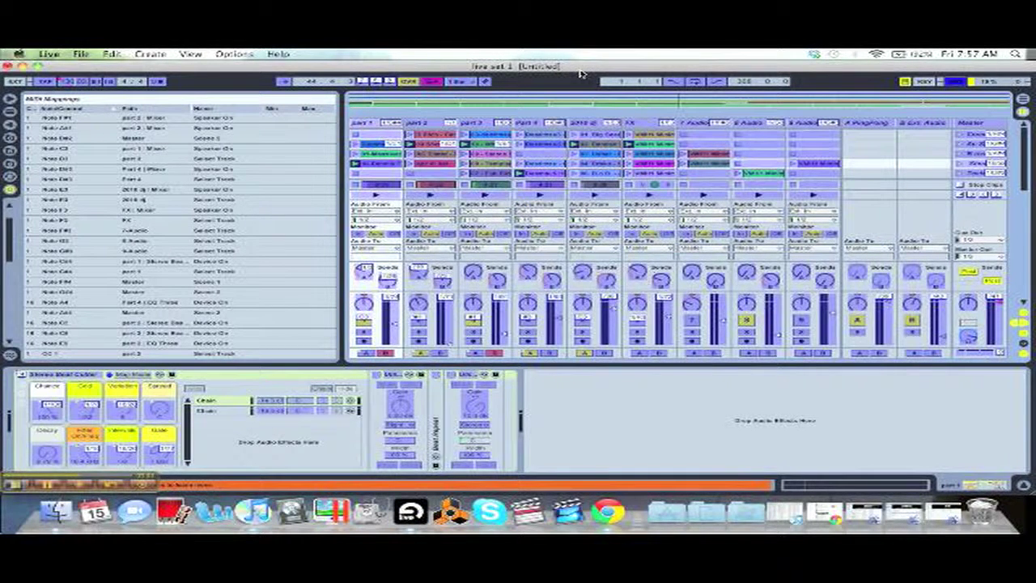
key("super+m")
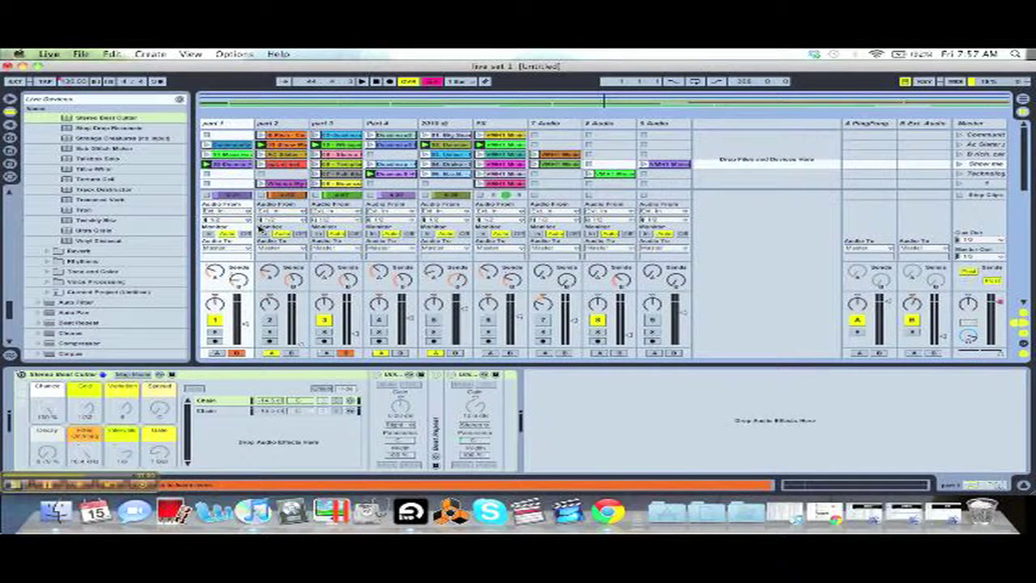
Step: Start playback and launch the fifth clip on the Part 4 track with that track activated
key("space")
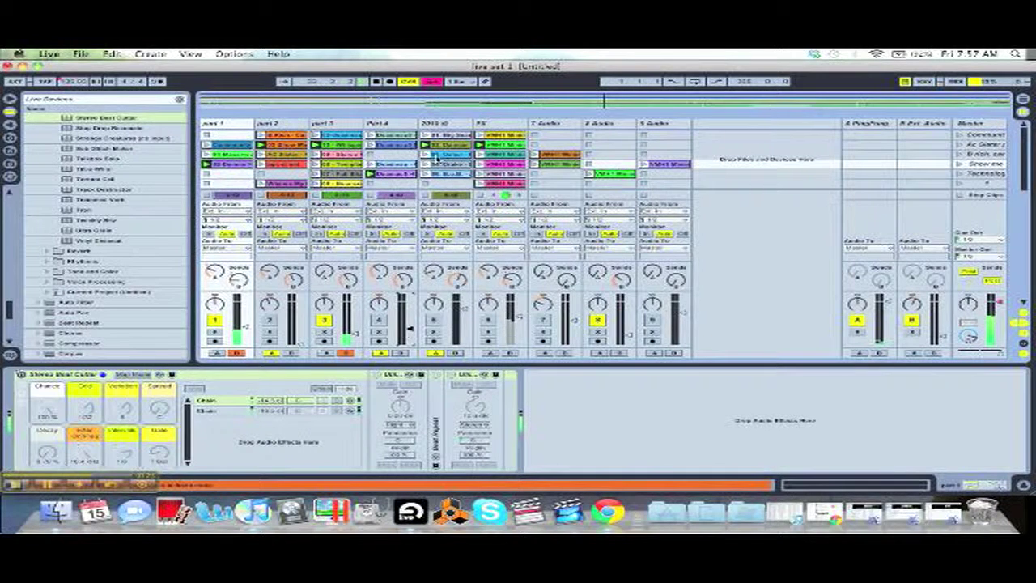
left_click(371, 173)
left_click(379, 319)
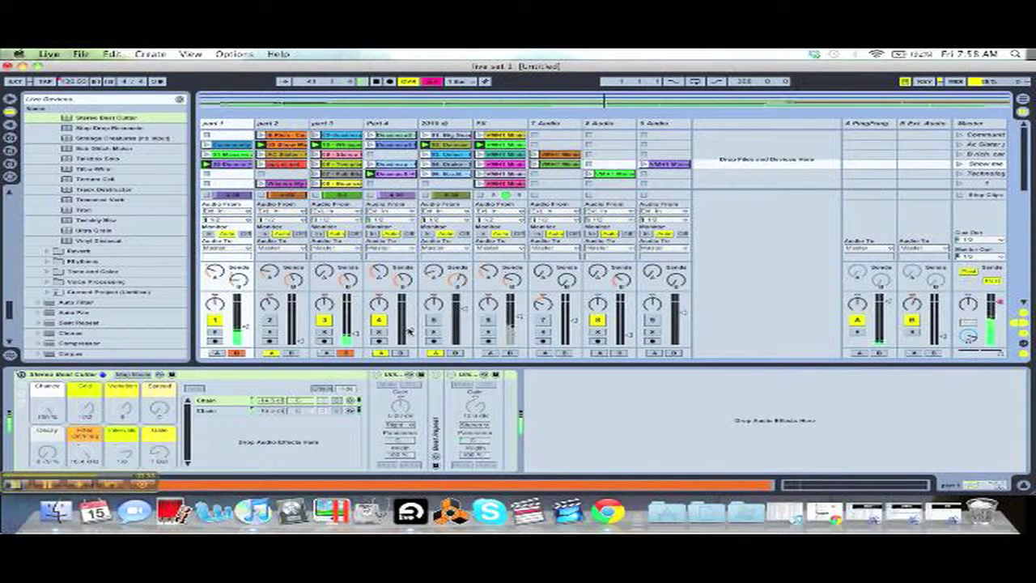
Step: Check the MIDI mapping of the Master track's Crossfade Right control and return to normal mode
key("super+m")
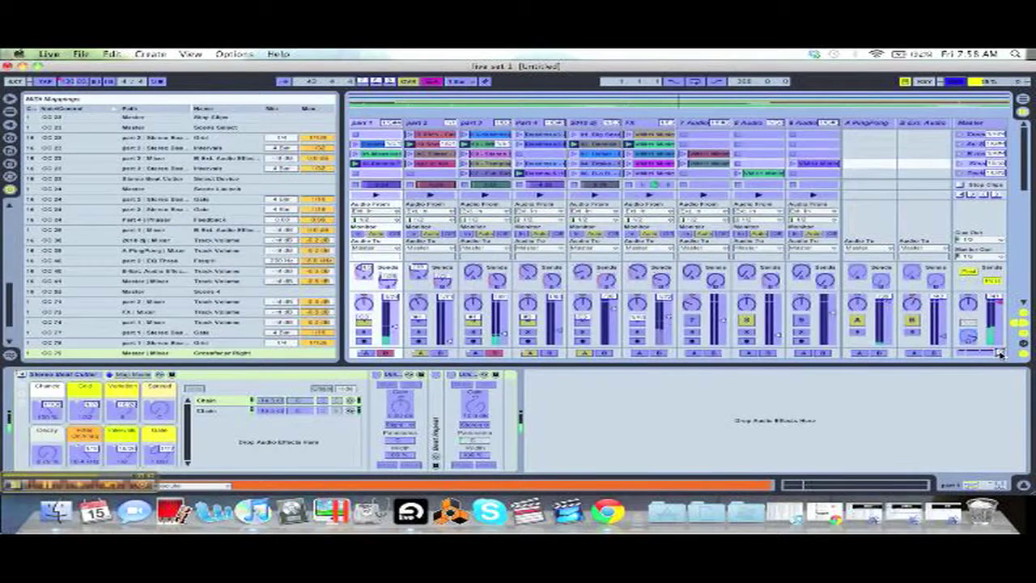
key("super+m")
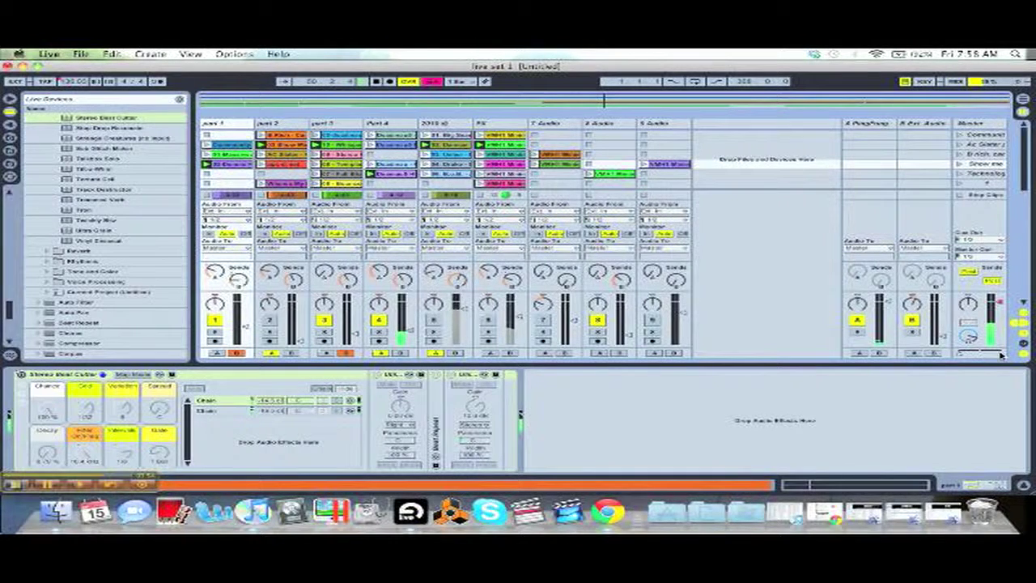
key("super+m")
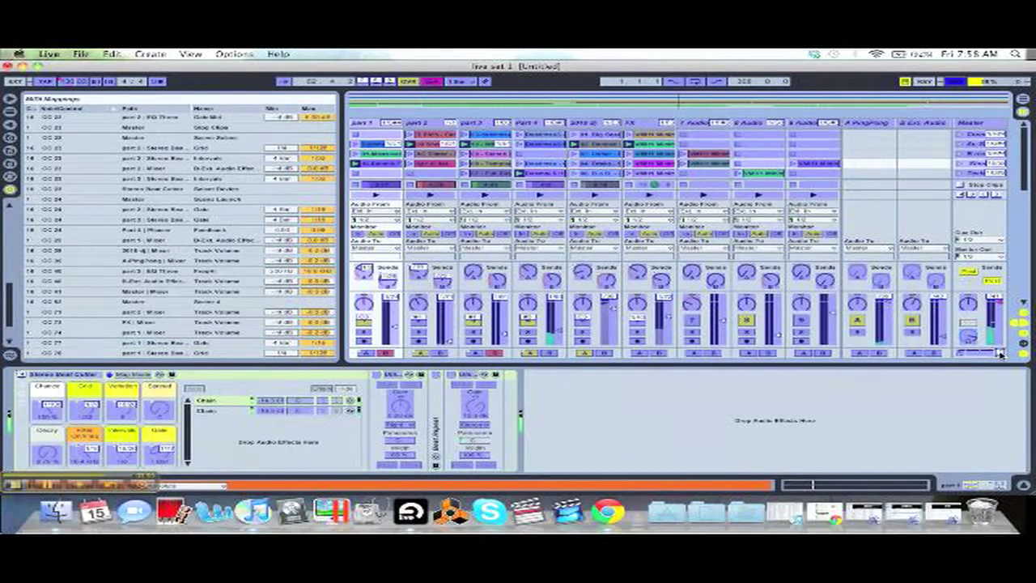
key("super+m")
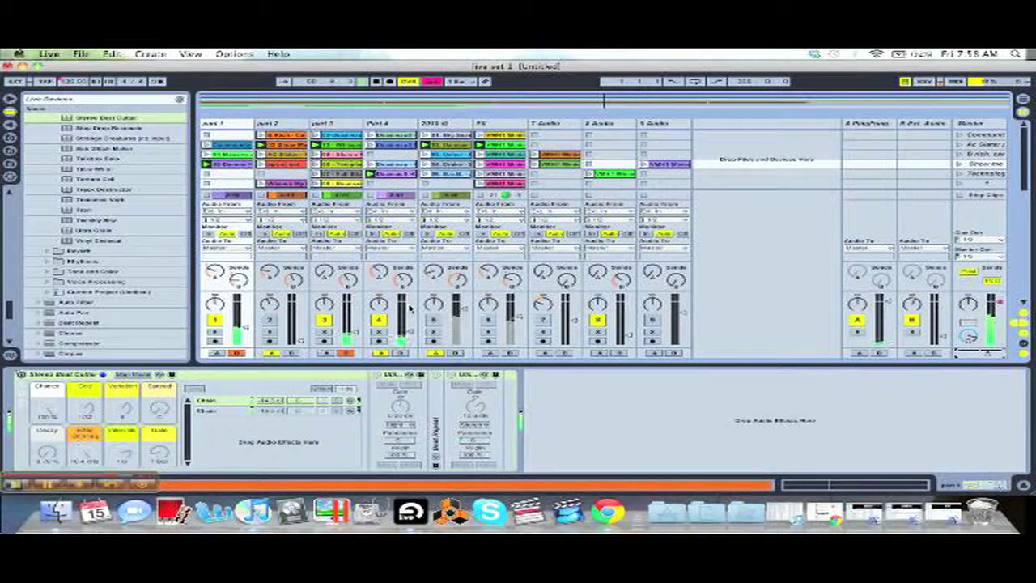
Step: Toggle the Stereo Beat Cutter rack on and off on track part 1 during playback
left_click(29, 375)
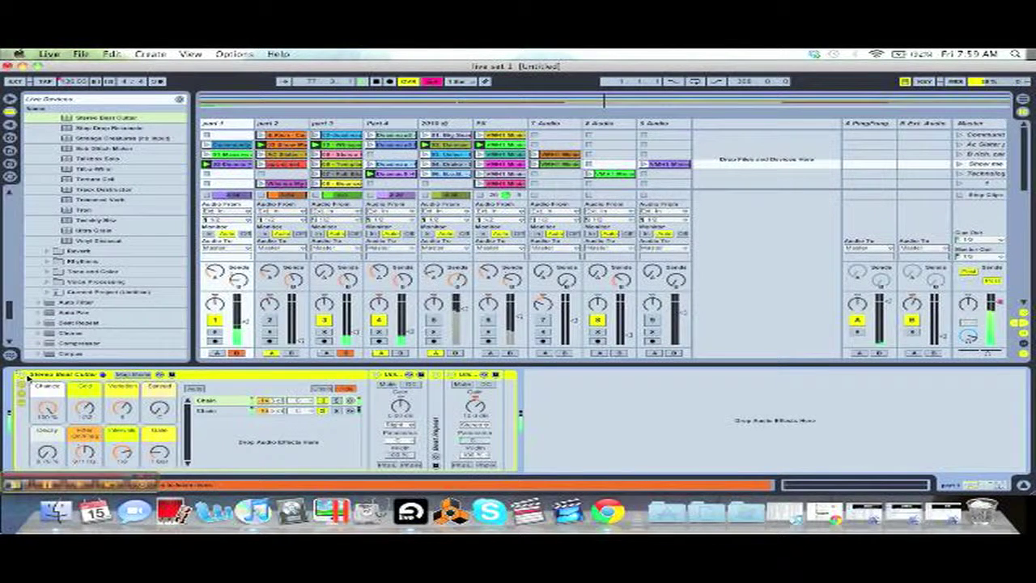
left_click(22, 374)
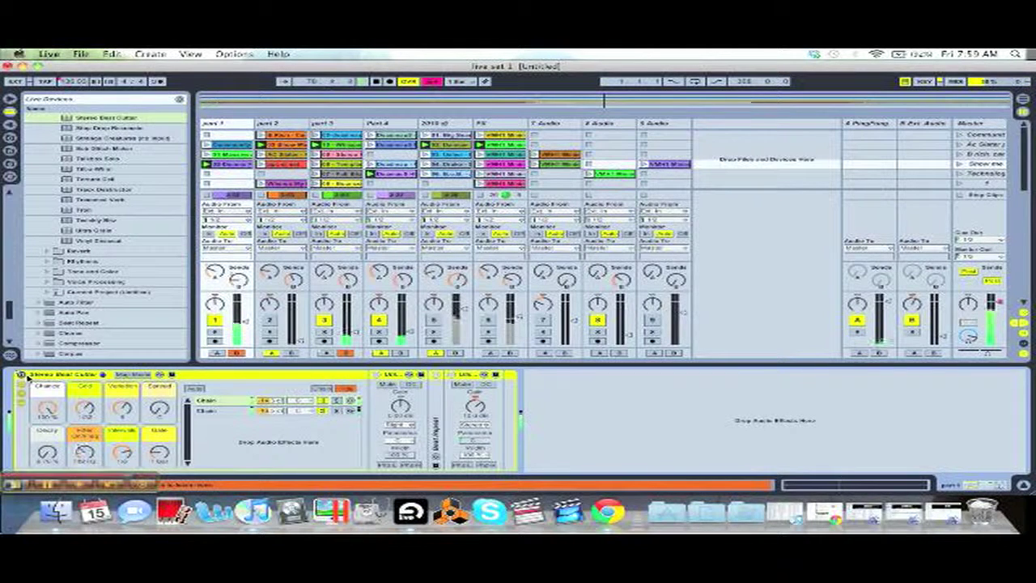
left_click(22, 375)
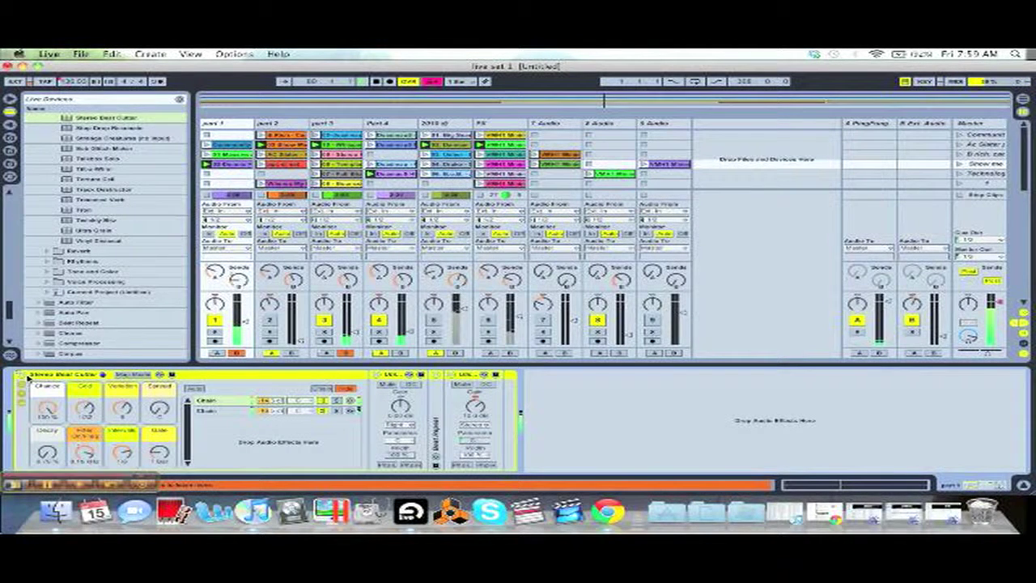
left_click(22, 375)
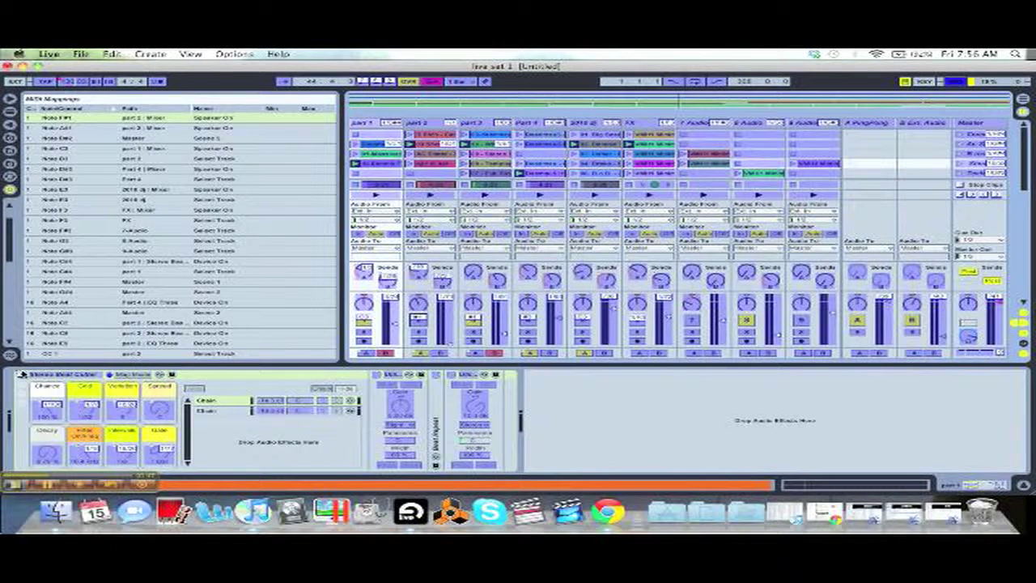
Step: MIDI-map the on/off switch of the Stereo Beat Cutter rack on track part 1
left_click(46, 375)
left_click(20, 376)
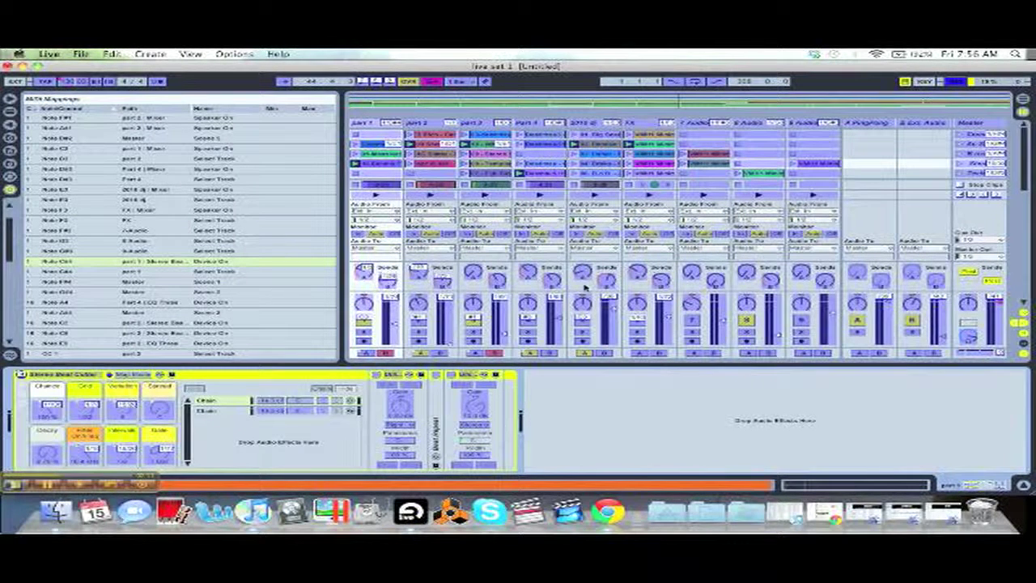
key("super+m")
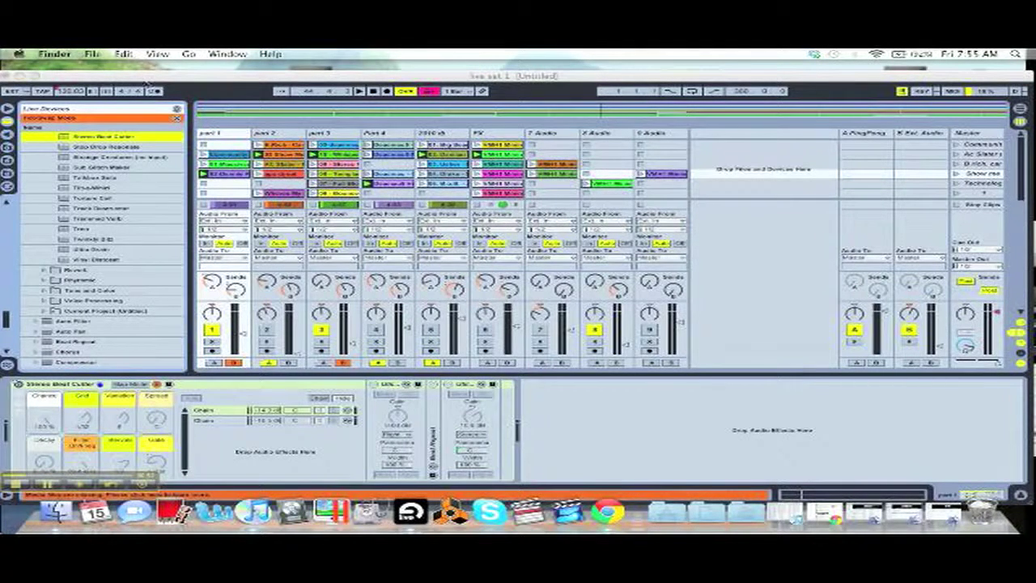
Step: Move the live set window up against the system menu bar
left_click_drag(144, 81, 147, 71)
left_click_drag(150, 71, 145, 71)
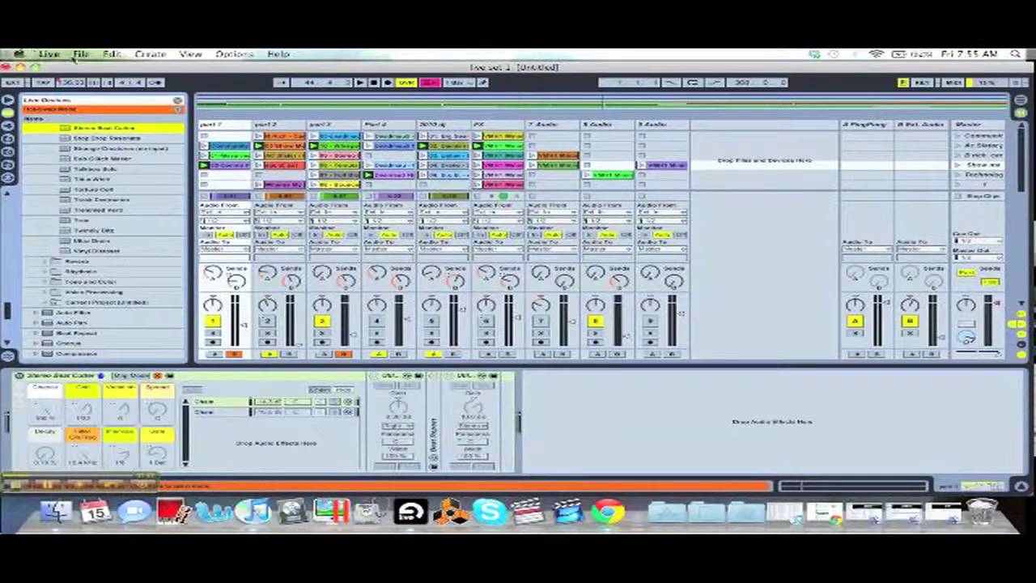
left_click_drag(75, 69, 75, 66)
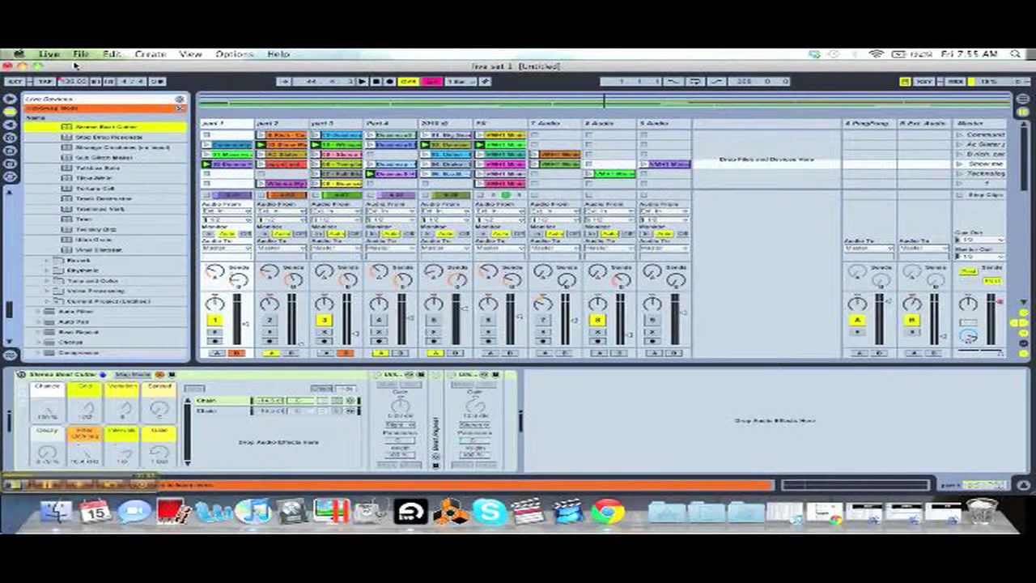
Step: MIDI-map the track activators of part 2 and part 3 to controller notes
key("super+m")
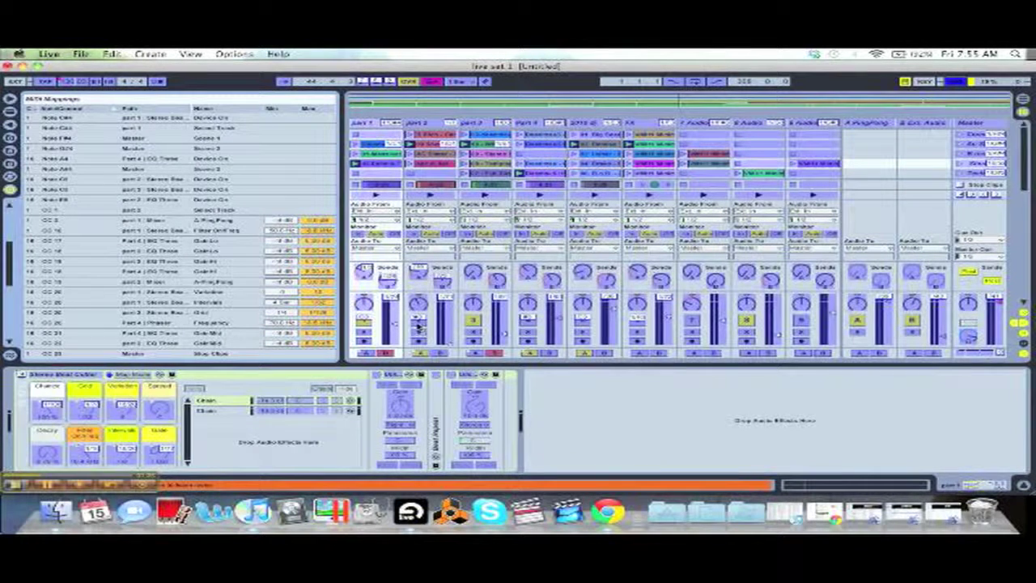
left_click(418, 324)
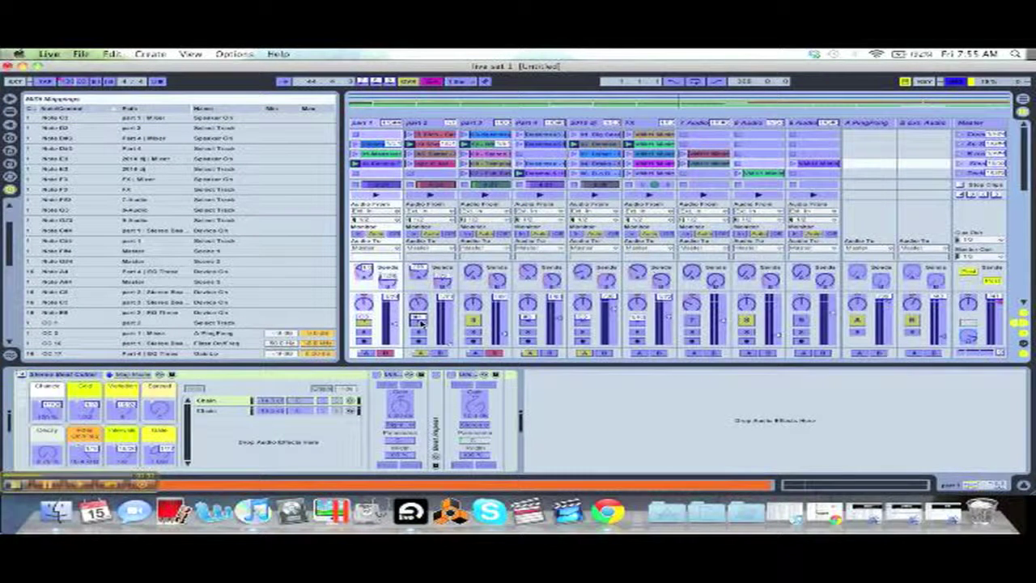
left_click(471, 320)
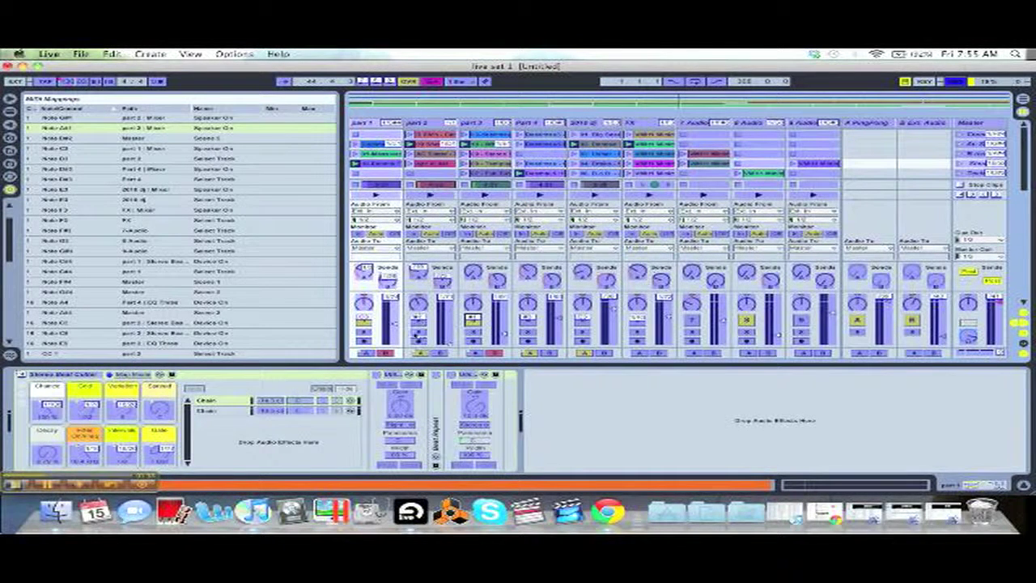
left_click(419, 317)
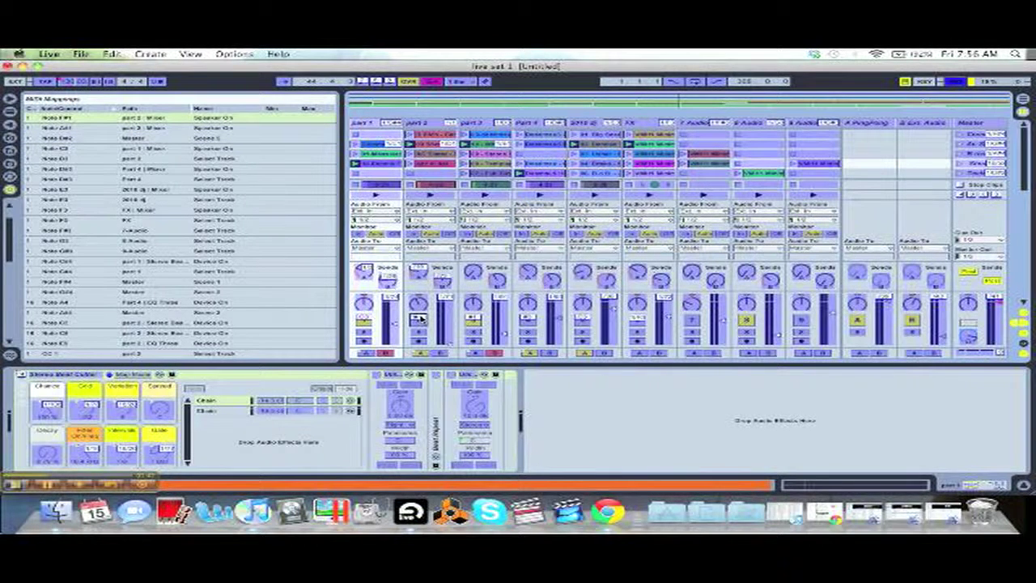
Step: Key-map the FX track's launch control to the U key
key("super+k")
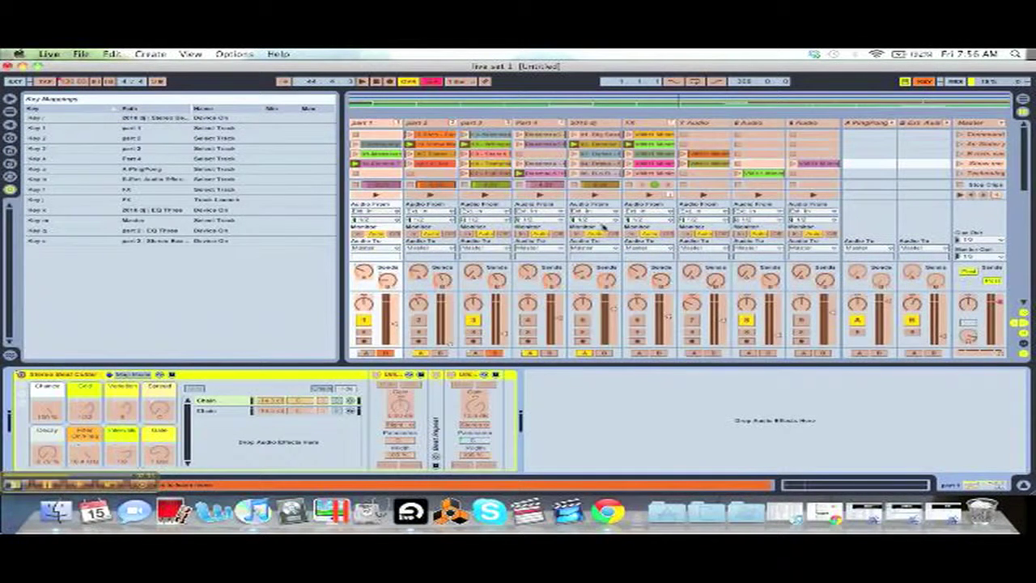
left_click(668, 197)
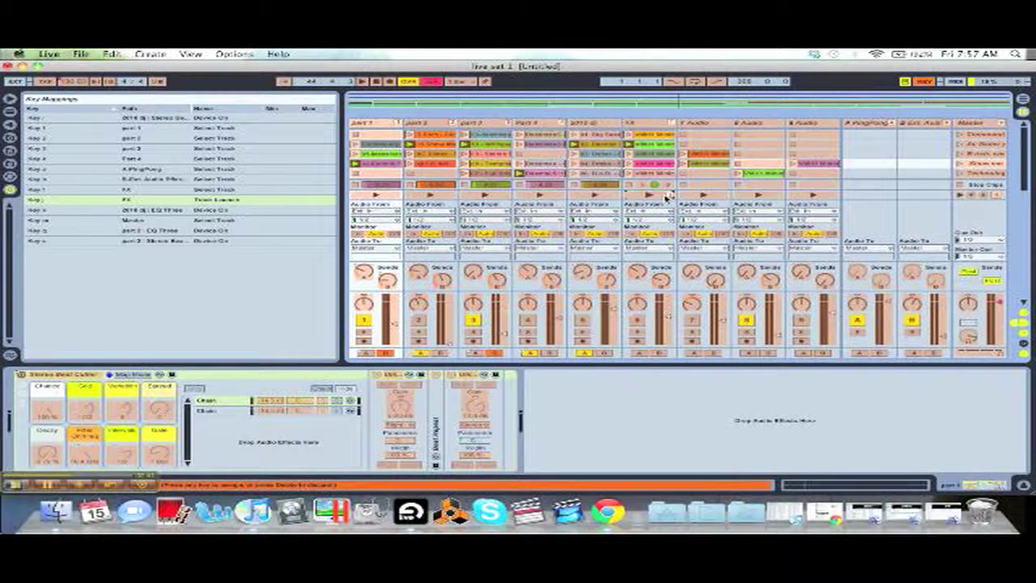
key("v")
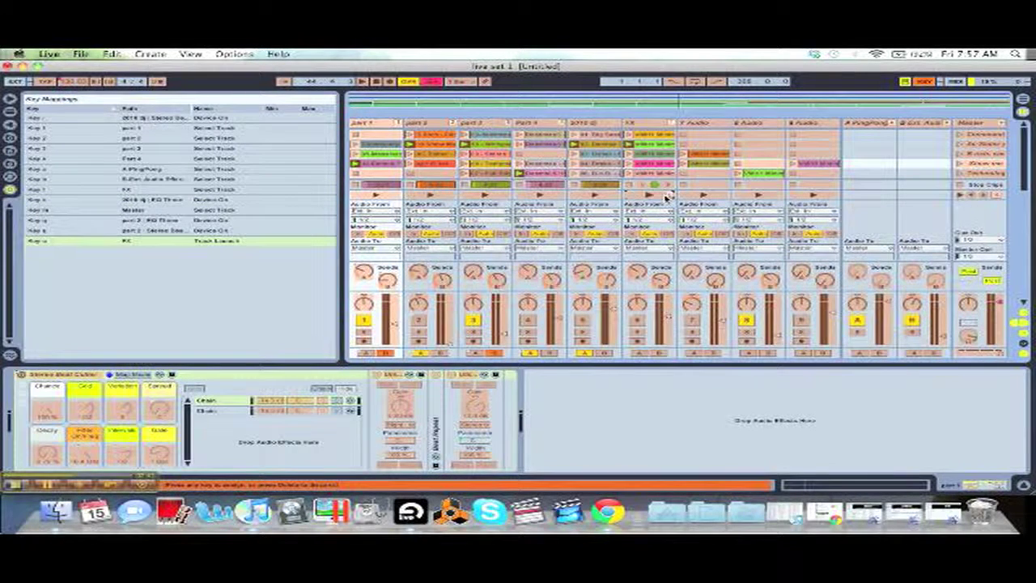
Step: Key-map the FX track's launch control to the J key and the 7 Audio track's launch control to the K key
key("j")
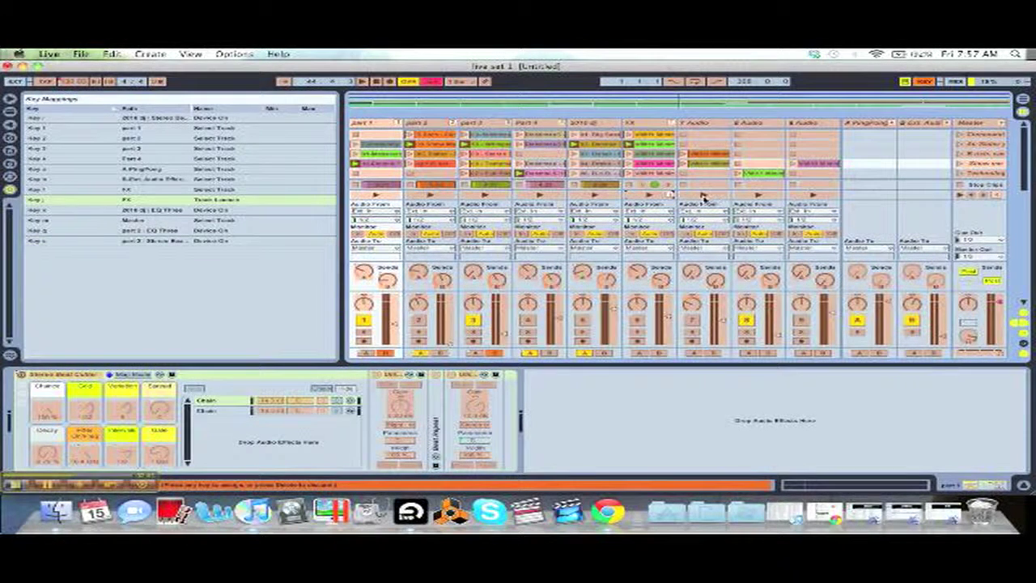
left_click(701, 195)
key("k")
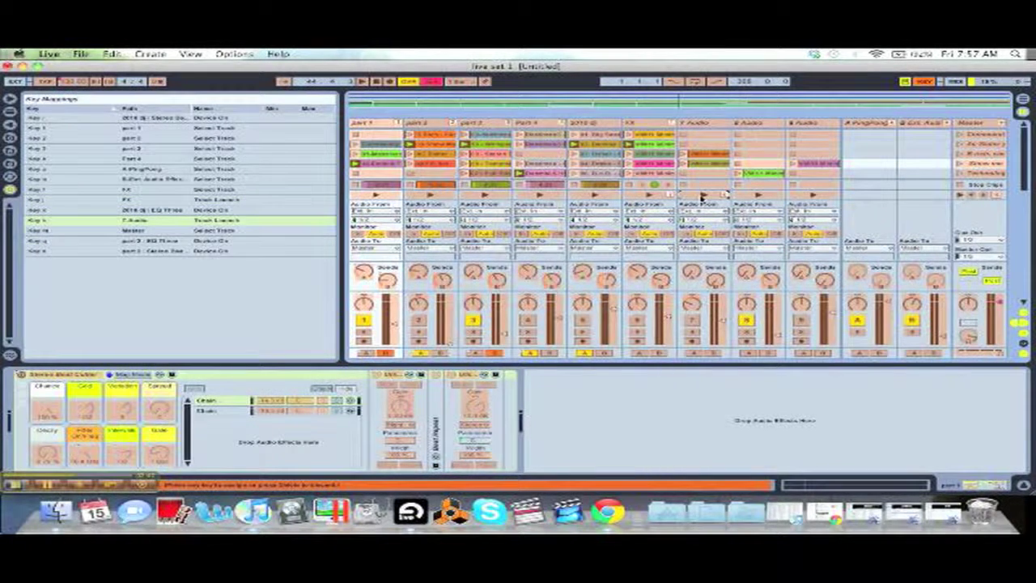
Step: Review the set's MIDI mappings and return to the normal session view
key("super+m")
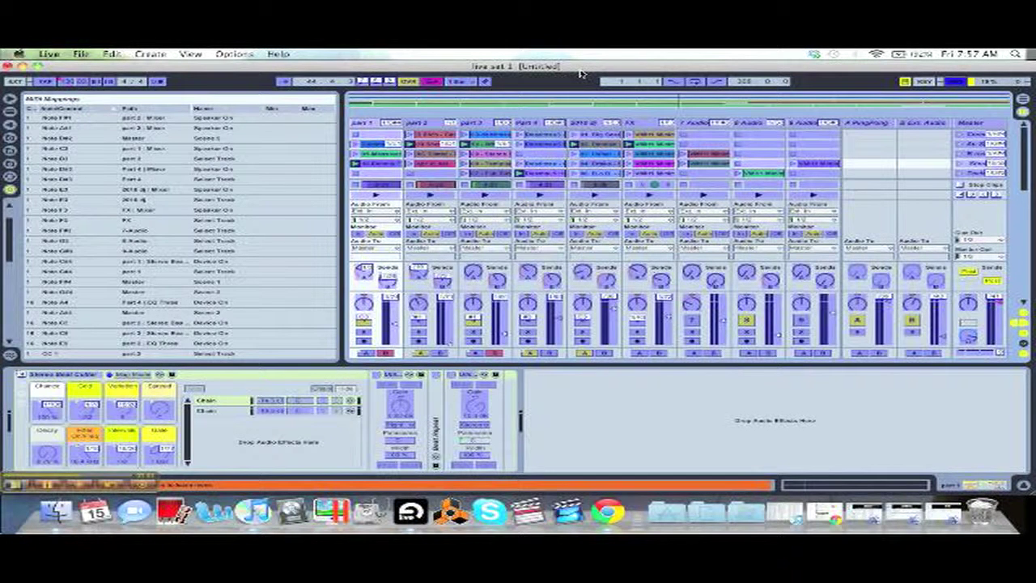
key("super+m")
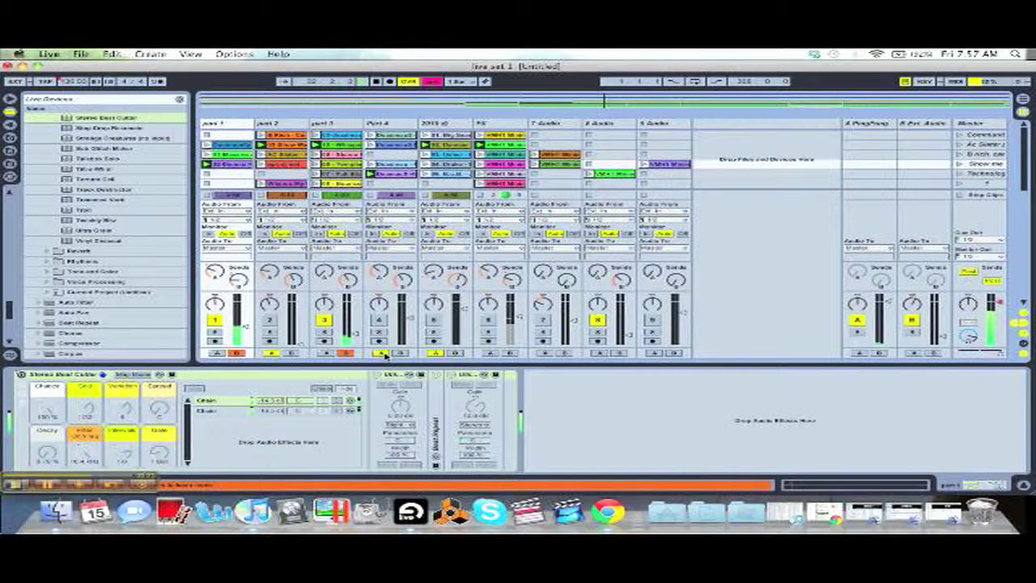
Step: Launch the clip in the fifth slot of the Part 4 track and turn that track's activator on
left_click(371, 173)
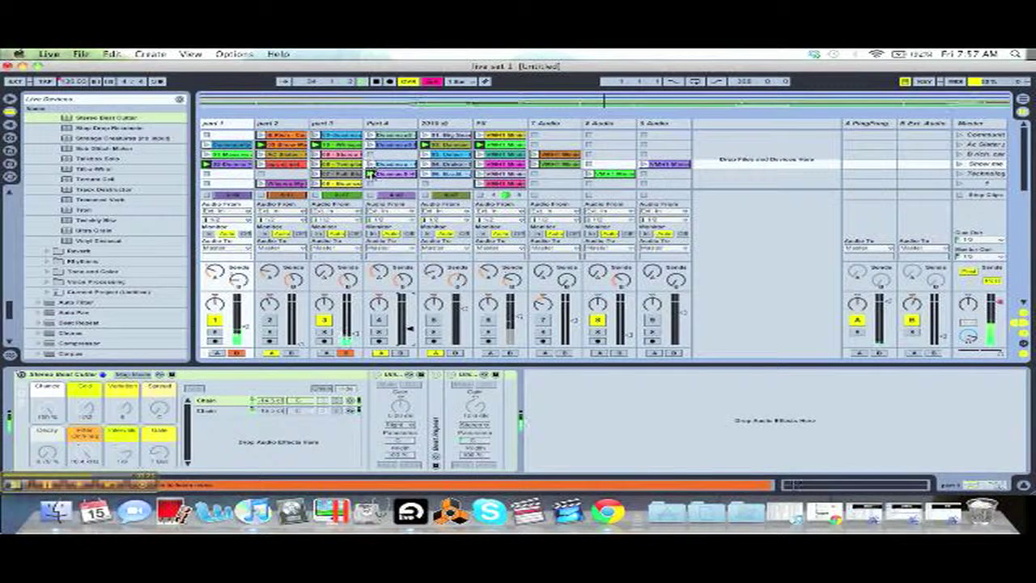
left_click(378, 319)
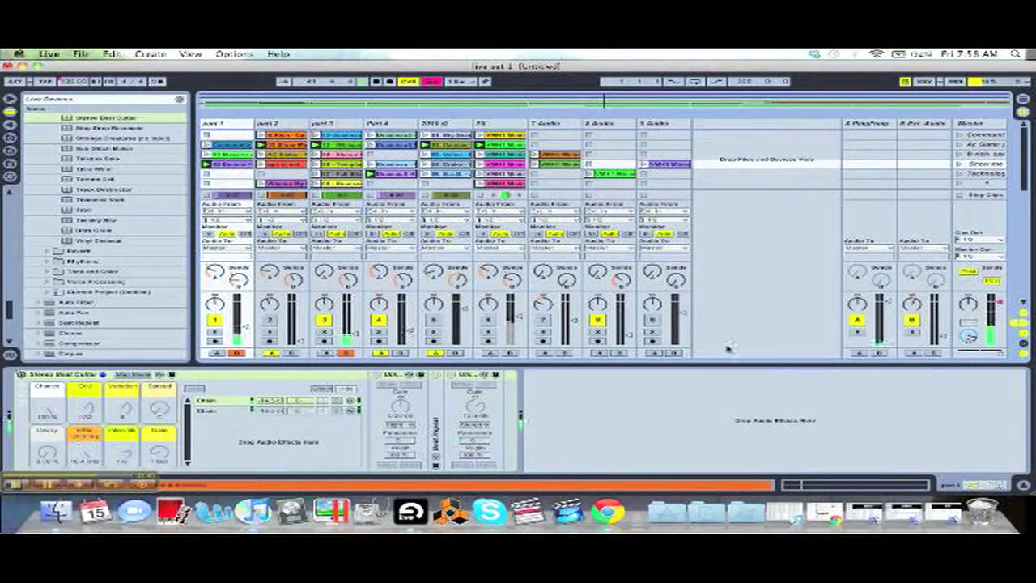
Step: Examine the MIDI mapping of the master track's Crossfade Right control and return to the normal session view
key("super+m")
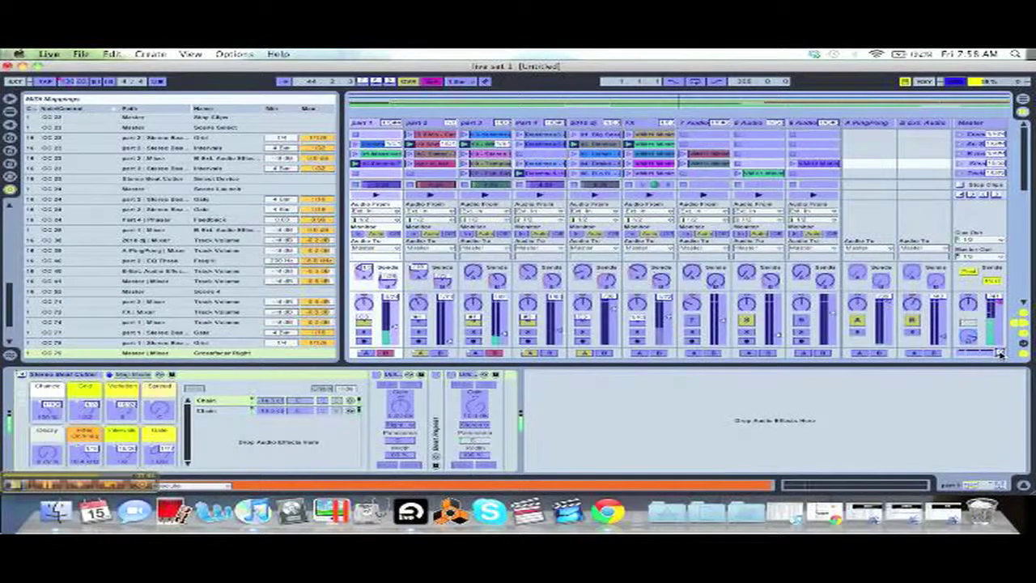
key("super+m")
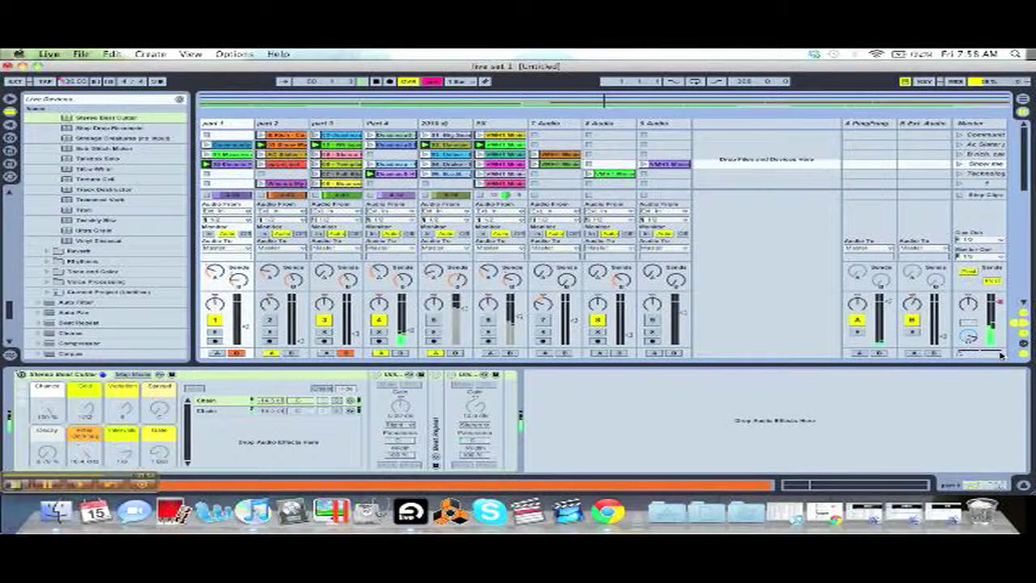
key("super+m")
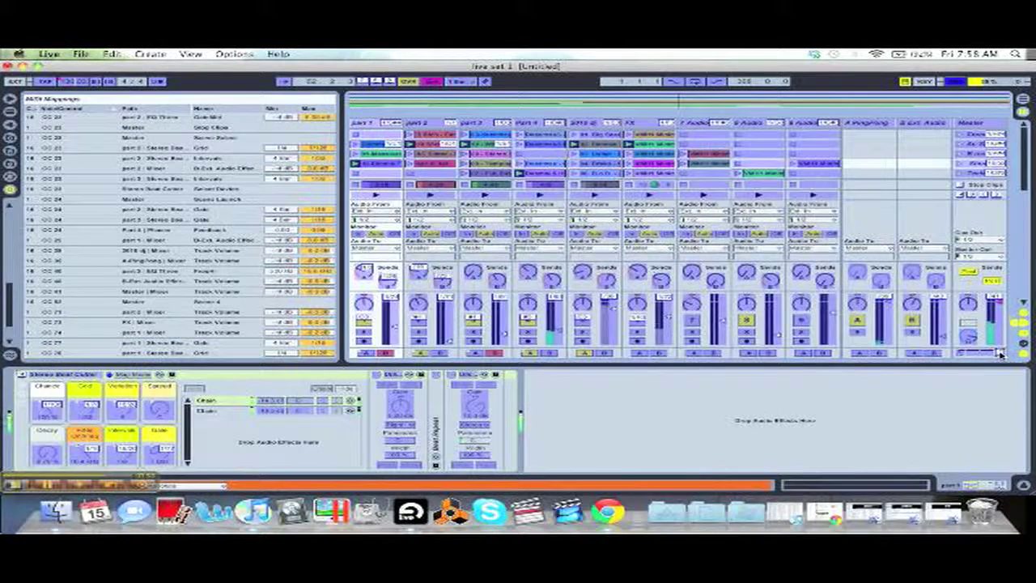
key("super+m")
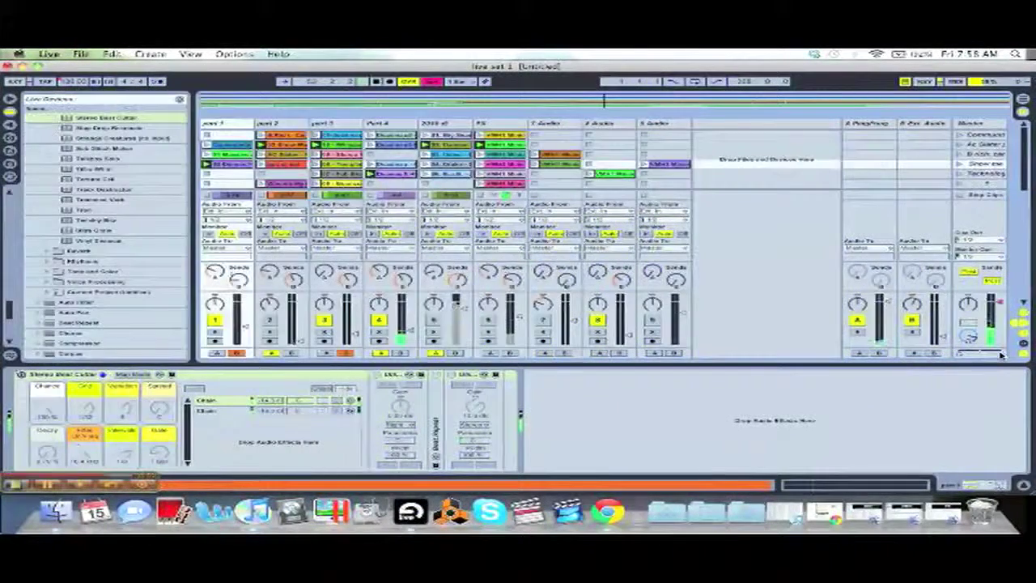